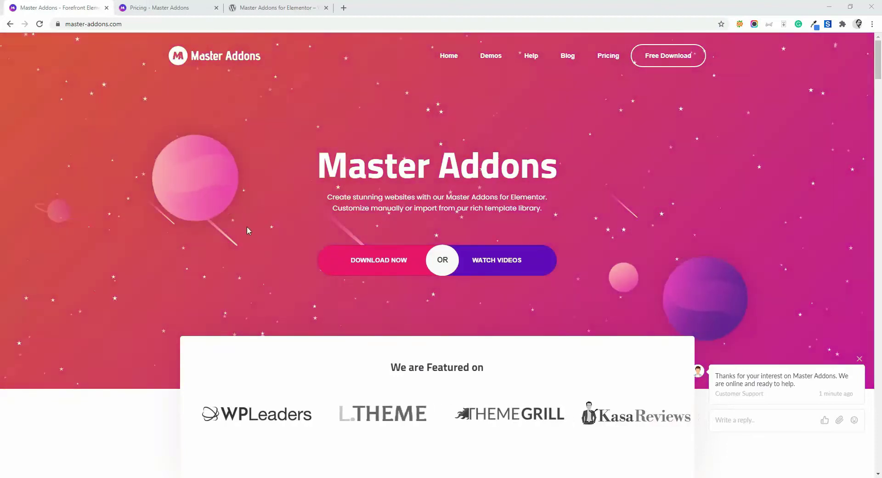
Look through the featured reviews and the widget overview on the Master Addons home page
{"action": "scroll", "coordinate": [211, 253], "scroll_direction": "down", "scroll_amount": 4}
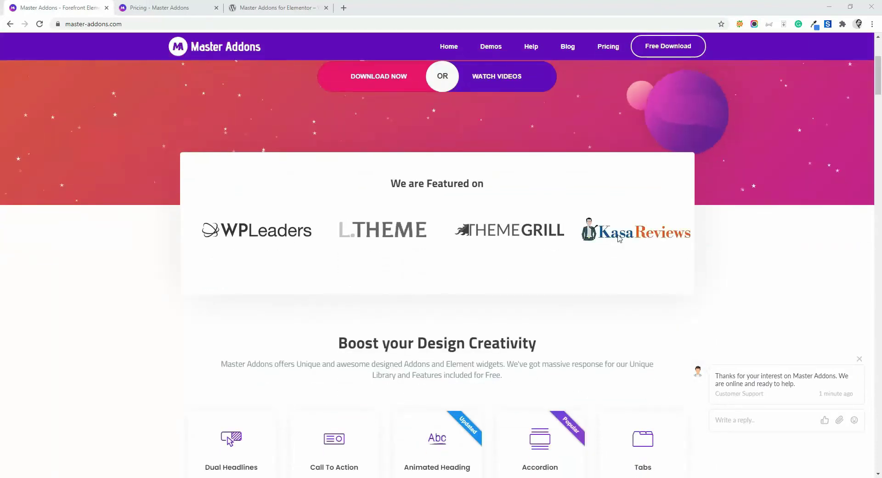
{"action": "scroll", "coordinate": [445, 257], "scroll_direction": "down", "scroll_amount": 4}
{"action": "scroll", "coordinate": [443, 259], "scroll_direction": "down", "scroll_amount": 5}
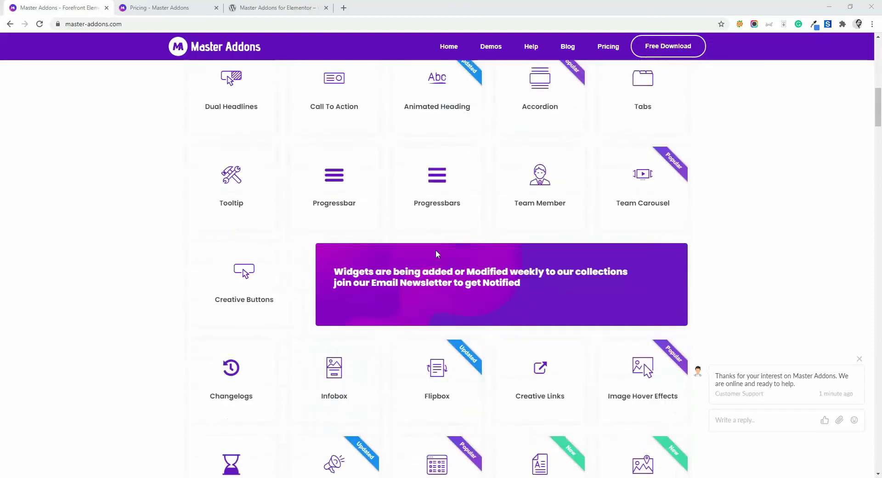
{"action": "scroll", "coordinate": [537, 179], "scroll_direction": "down", "scroll_amount": 6}
{"action": "scroll", "coordinate": [394, 270], "scroll_direction": "down", "scroll_amount": 7}
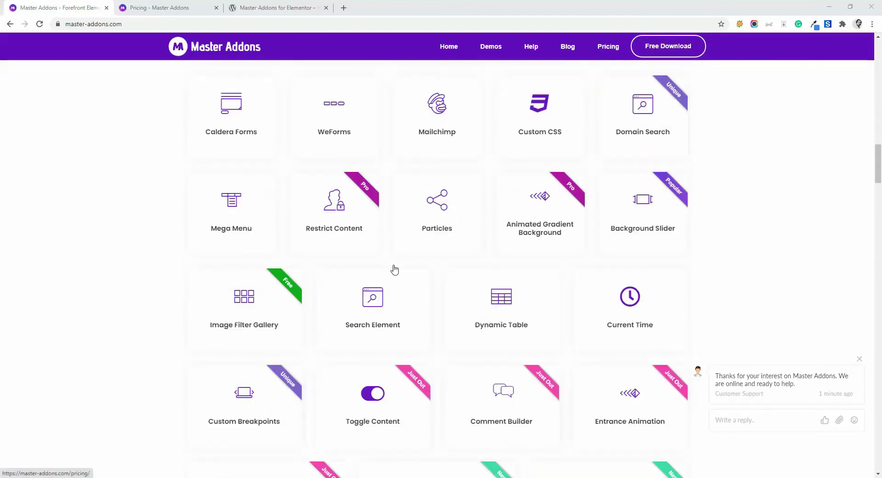
{"action": "scroll", "coordinate": [557, 253], "scroll_direction": "down", "scroll_amount": 8}
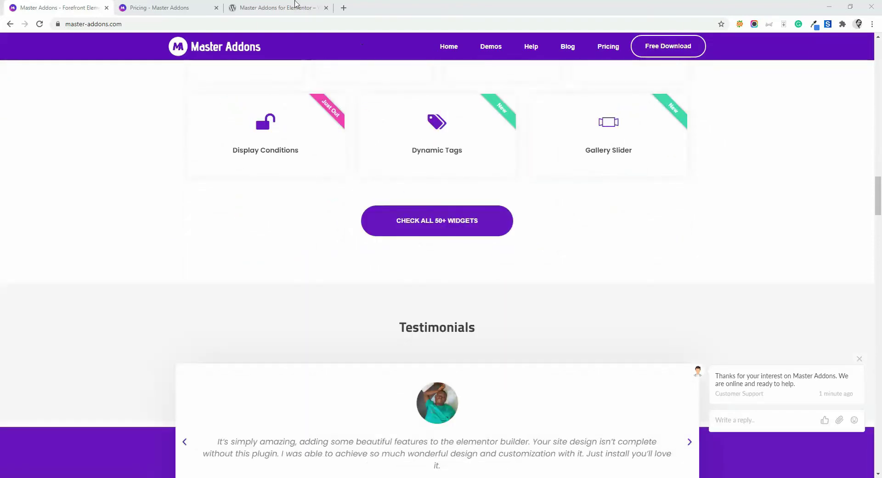
Review the Master Addons plugin description on WordPress.org and the yearly plans on its pricing page
{"action": "key", "text": "ctrl+shift+Tab"}
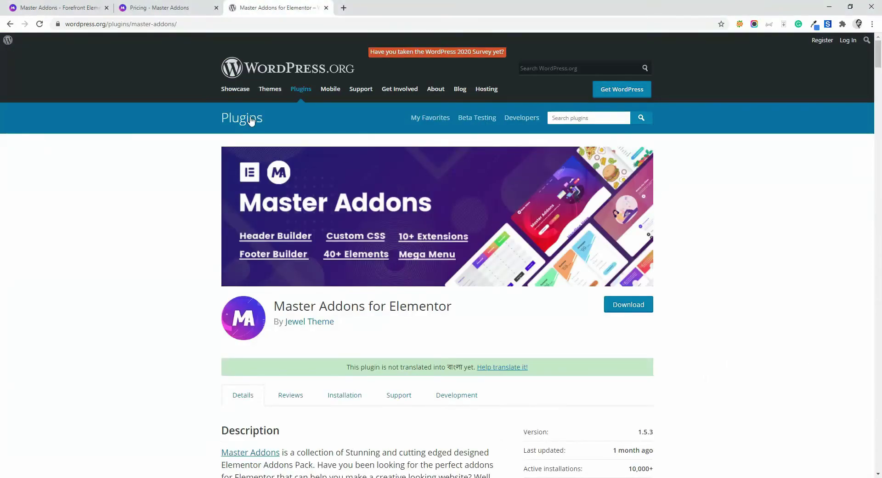
{"action": "scroll", "coordinate": [599, 133], "scroll_direction": "down", "scroll_amount": 9}
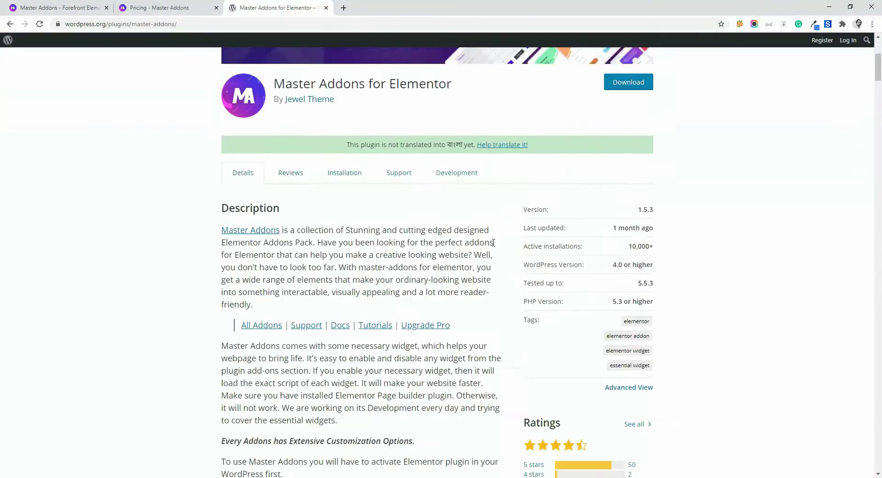
{"action": "scroll", "coordinate": [536, 182], "scroll_direction": "down", "scroll_amount": 2}
{"action": "left_click", "coordinate": [159, 7]}
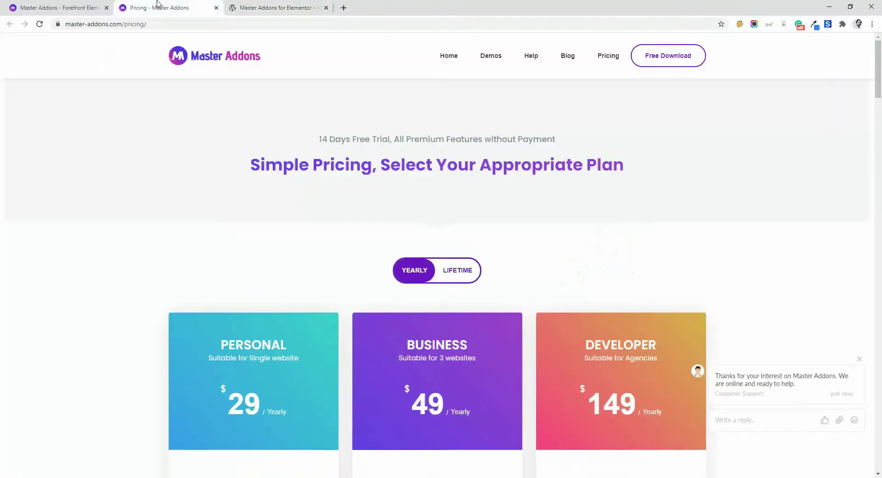
{"action": "scroll", "coordinate": [447, 161], "scroll_direction": "down", "scroll_amount": 4}
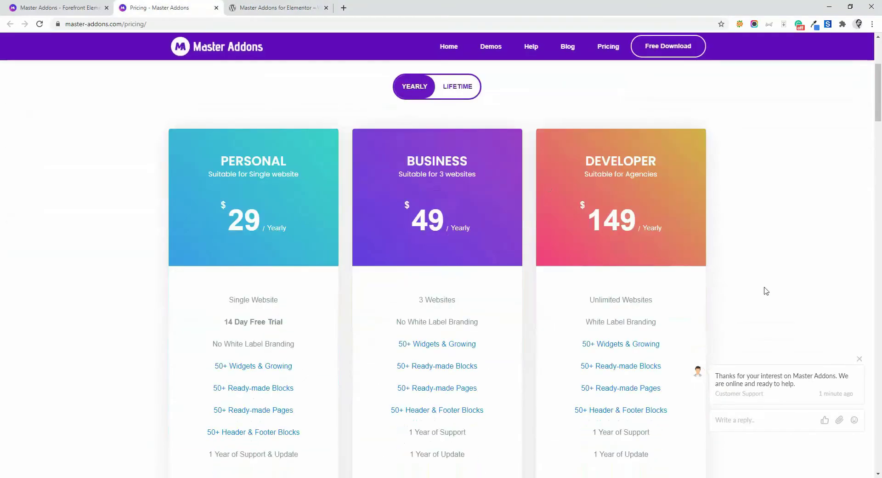
{"action": "scroll", "coordinate": [446, 218], "scroll_direction": "down", "scroll_amount": 3}
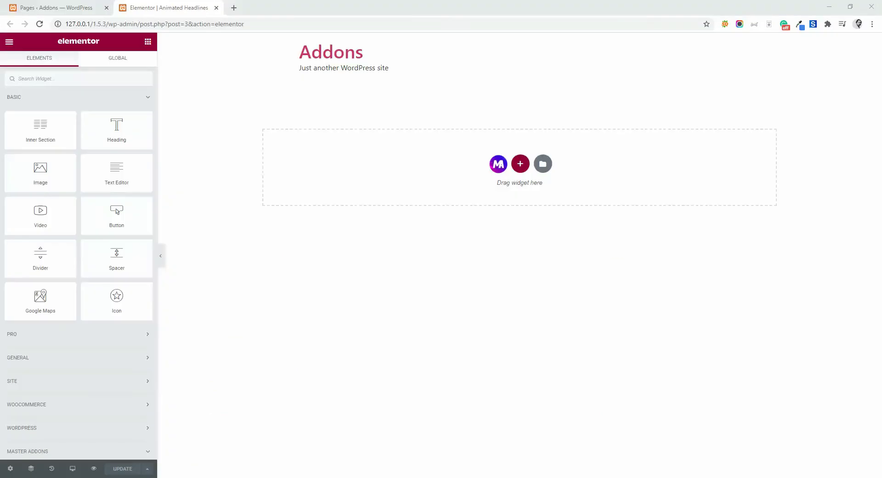
Add a single-column section to the Animated Headlines page in the Elementor editor
{"action": "scroll", "coordinate": [107, 248], "scroll_direction": "down", "scroll_amount": 6}
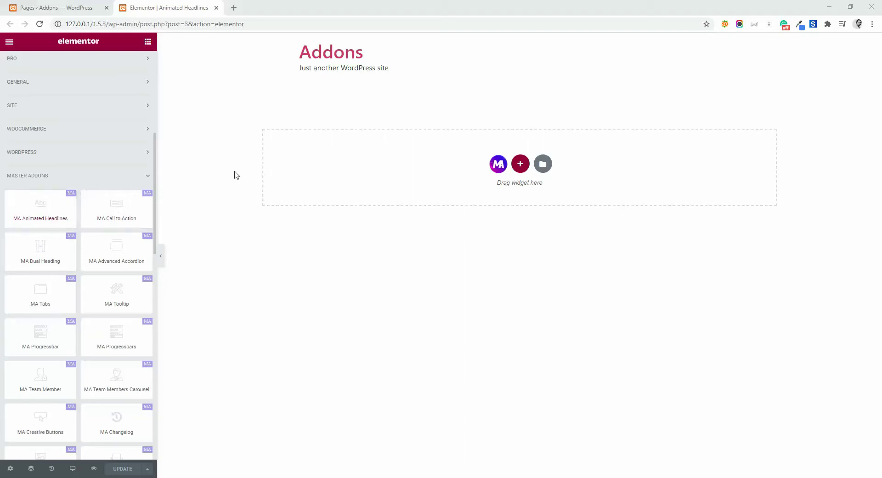
{"action": "left_click", "coordinate": [520, 164]}
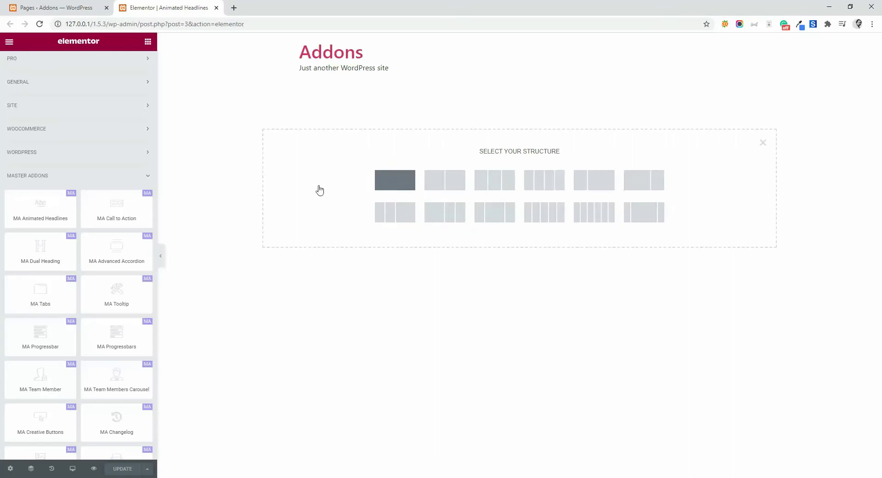
{"action": "left_click", "coordinate": [394, 184]}
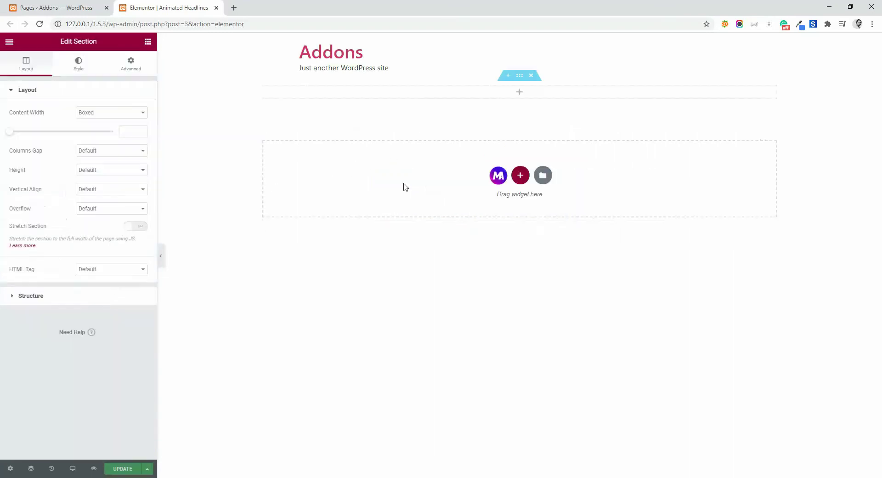
Place the MA Animated Headlines widget from the Master Addons elements into the empty section
{"action": "left_click", "coordinate": [148, 42]}
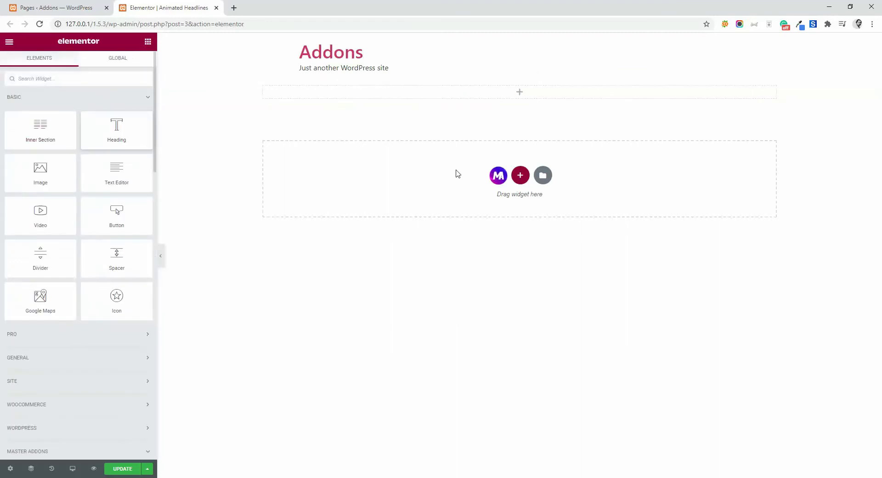
{"action": "scroll", "coordinate": [82, 263], "scroll_direction": "down", "scroll_amount": 6}
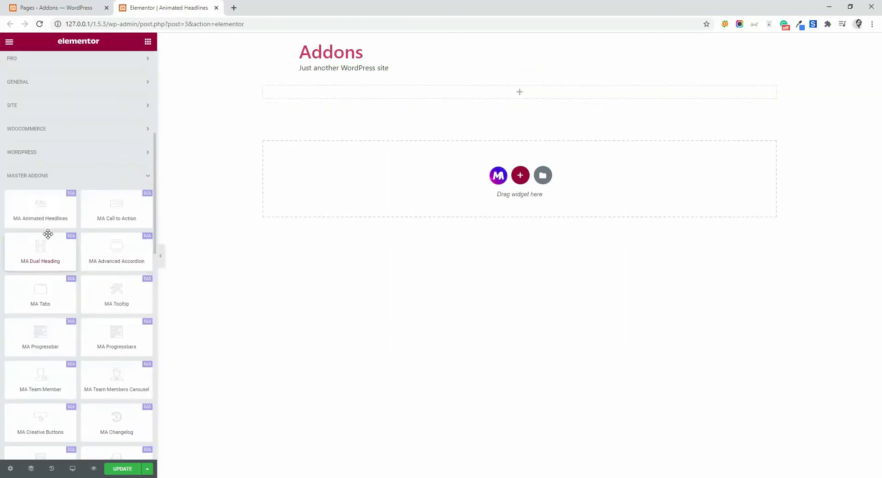
{"action": "left_click_drag", "start_coordinate": [26, 211], "coordinate": [469, 111]}
{"action": "left_click_drag", "start_coordinate": [407, 97], "coordinate": [407, 98]}
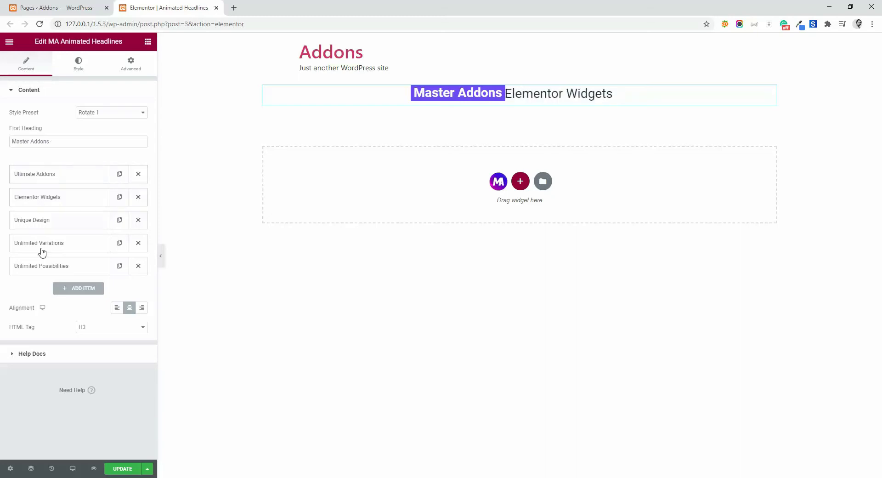
Try the left and right alignments on the animated headline and return it to centre
{"action": "left_click", "coordinate": [116, 311]}
{"action": "left_click", "coordinate": [139, 312]}
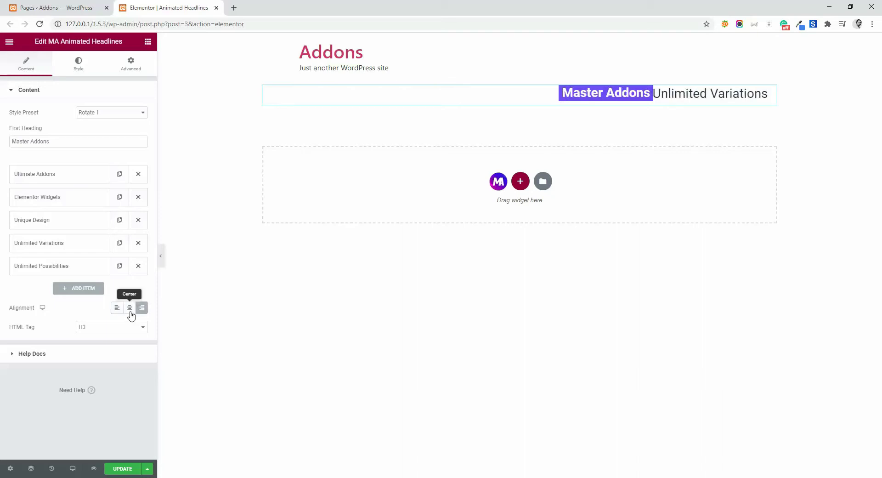
{"action": "left_click", "coordinate": [131, 312]}
Try the p HTML tag on the animated headline, and settle on H2
{"action": "left_click", "coordinate": [92, 328]}
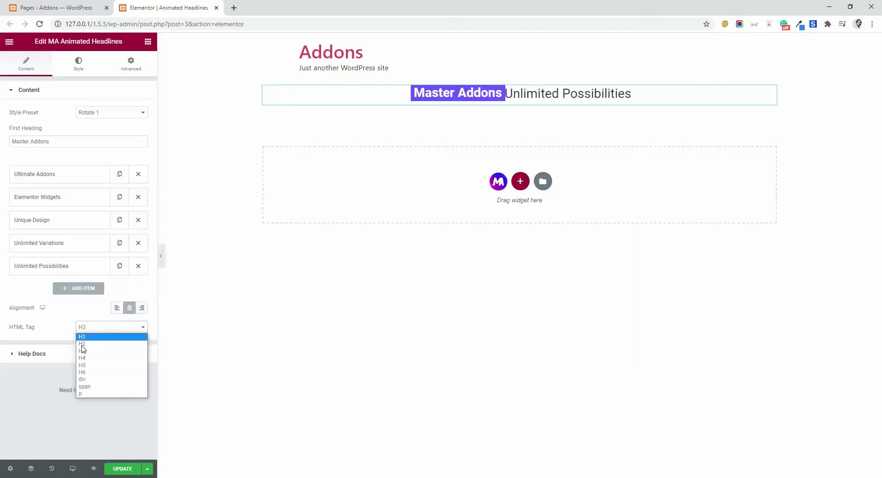
{"action": "left_click", "coordinate": [90, 395]}
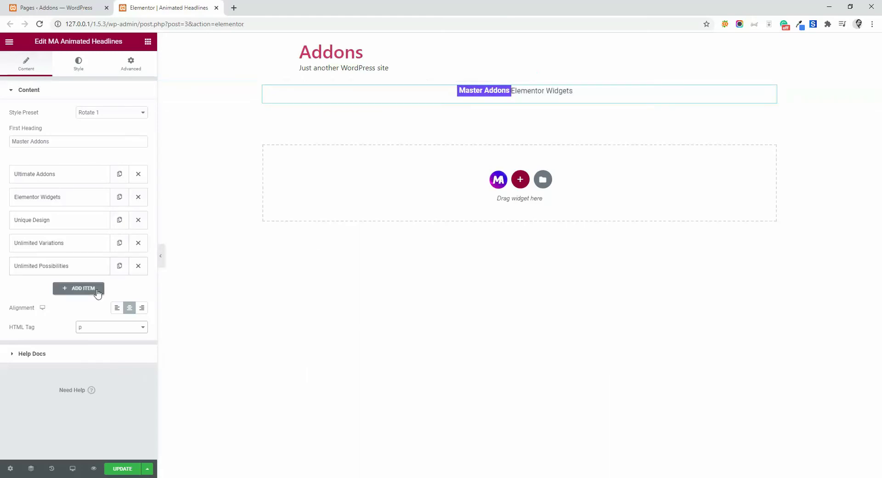
{"action": "left_click", "coordinate": [111, 328]}
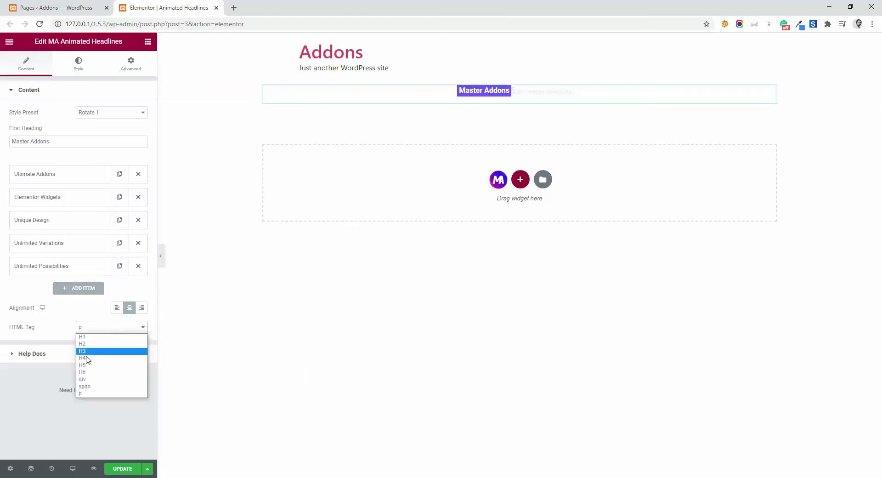
{"action": "left_click", "coordinate": [86, 344]}
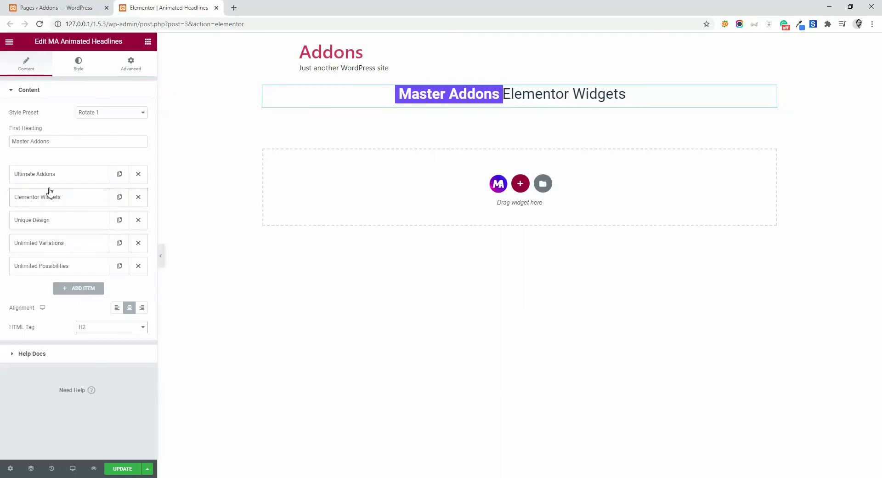
Look over the style options of both headings and set the first heading's background to a muted grey-purple
{"action": "left_click", "coordinate": [77, 72]}
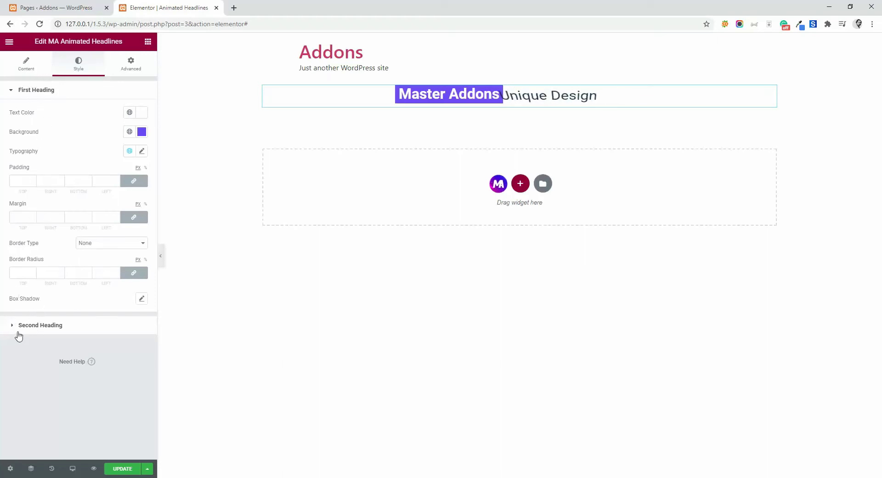
{"action": "left_click", "coordinate": [27, 325]}
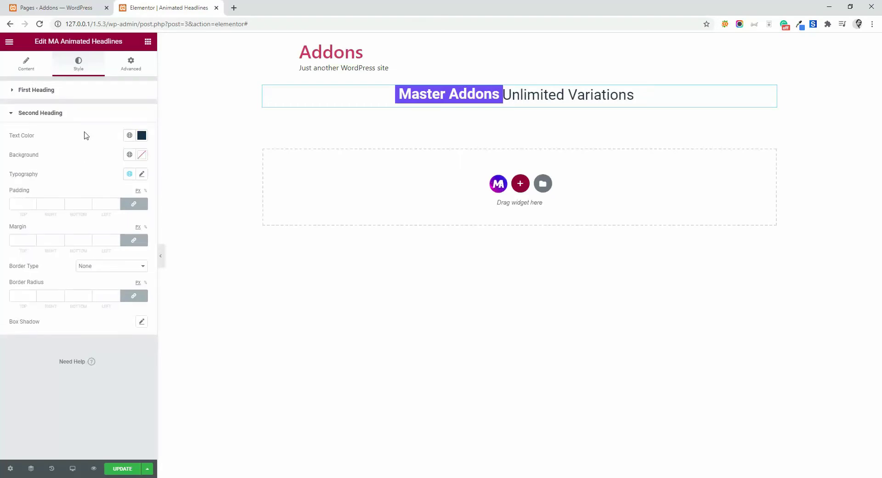
{"action": "left_click", "coordinate": [44, 95]}
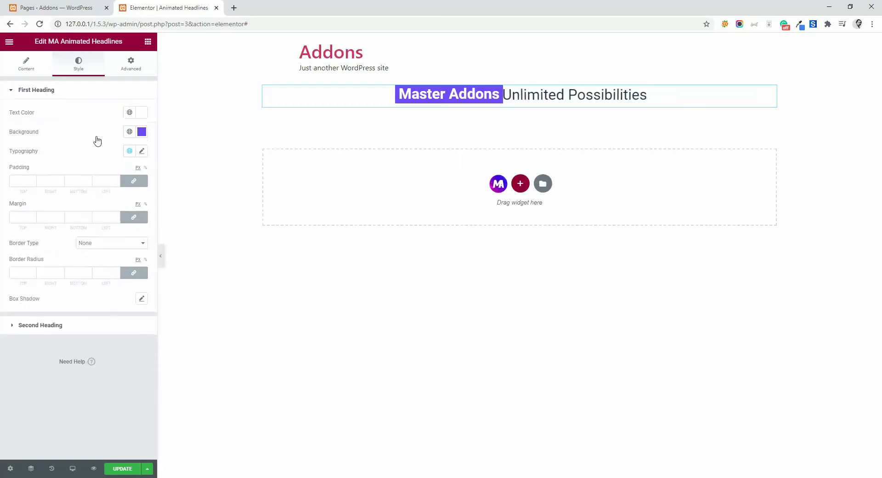
{"action": "left_click", "coordinate": [142, 133]}
{"action": "left_click", "coordinate": [115, 177]}
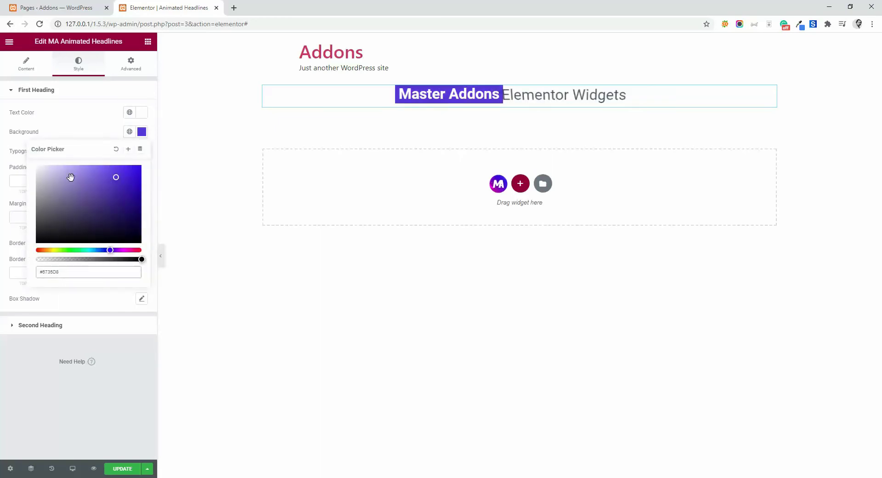
{"action": "left_click", "coordinate": [52, 196]}
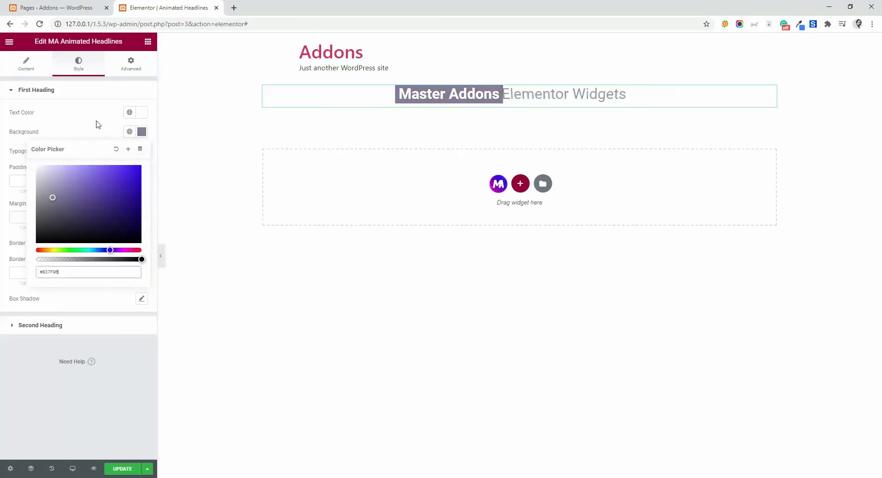
Set the first heading's text color to near-black #070202
{"action": "left_click", "coordinate": [129, 114]}
{"action": "left_click", "coordinate": [144, 118]}
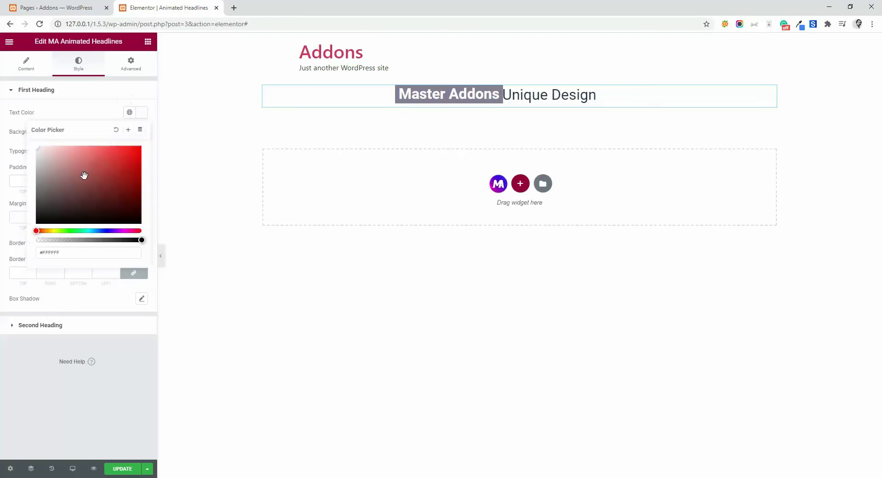
{"action": "left_click_drag", "start_coordinate": [85, 175], "coordinate": [40, 169]}
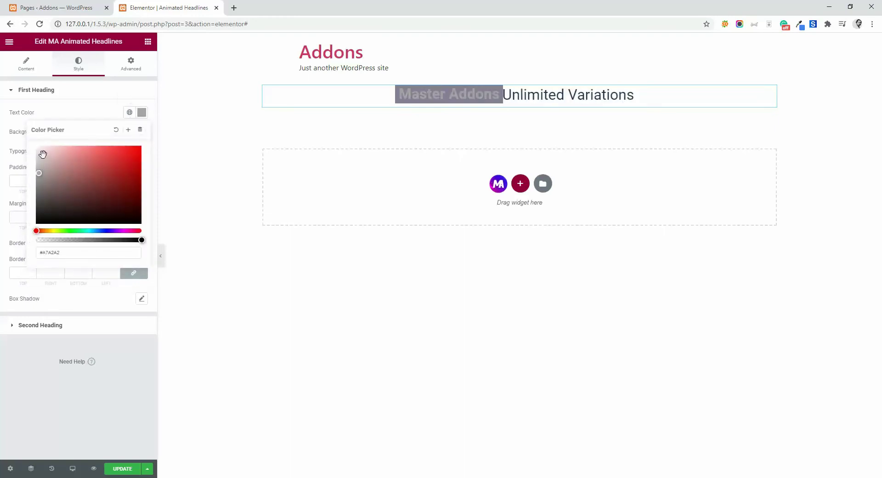
{"action": "left_click_drag", "start_coordinate": [102, 205], "coordinate": [120, 222]}
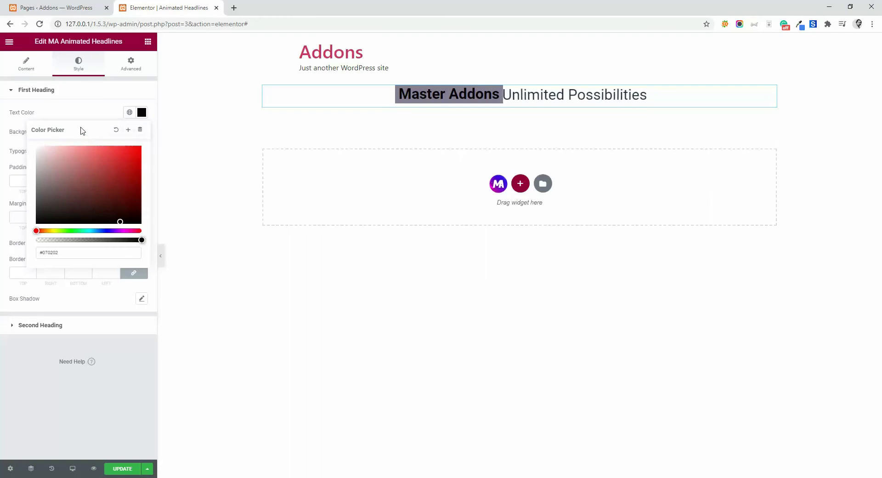
{"action": "left_click", "coordinate": [91, 114]}
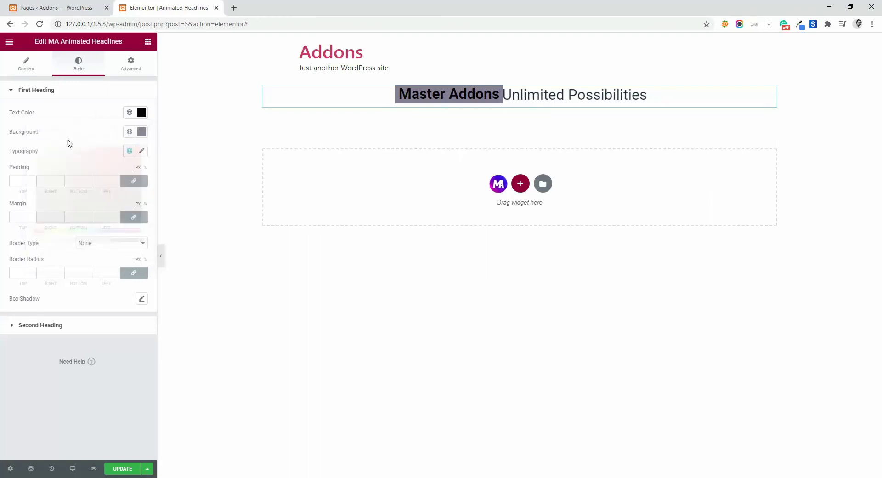
Unlink the first heading's padding and margin values, and set right and left padding to 10 px and right margin to 20 px
{"action": "left_click", "coordinate": [134, 181]}
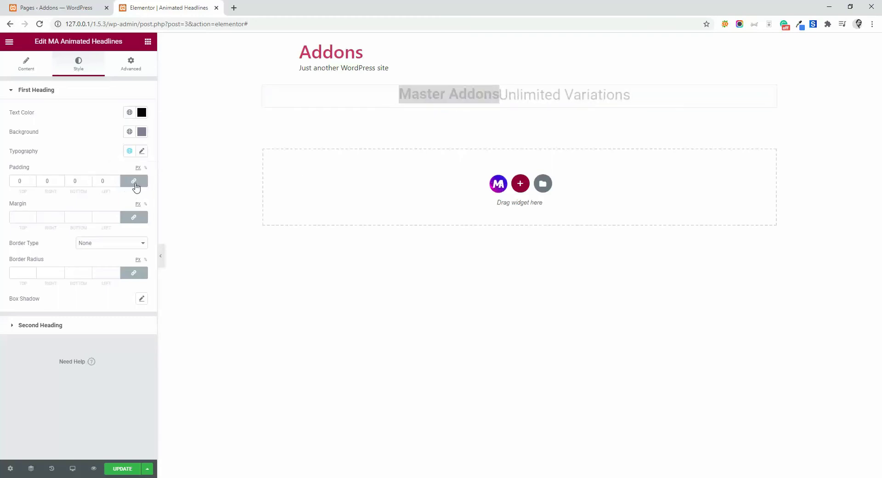
{"action": "left_click", "coordinate": [133, 182]}
{"action": "left_click", "coordinate": [134, 216]}
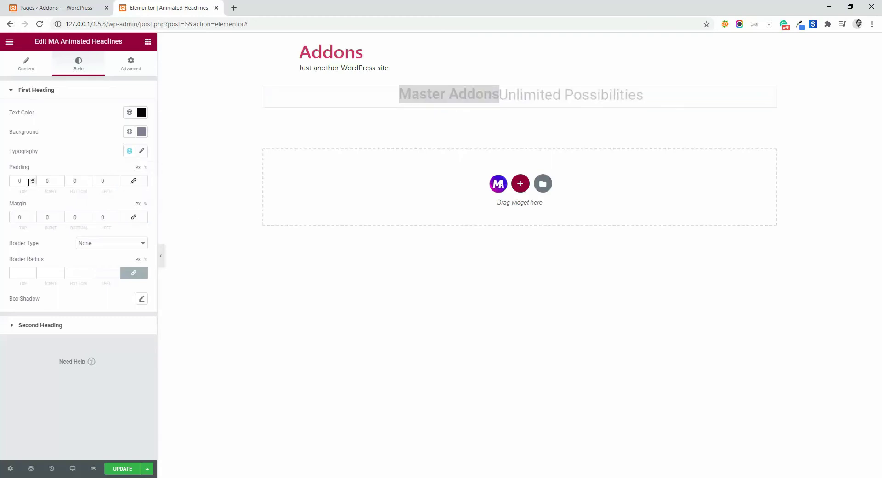
{"action": "left_click", "coordinate": [46, 182]}
{"action": "type", "text": "1"}
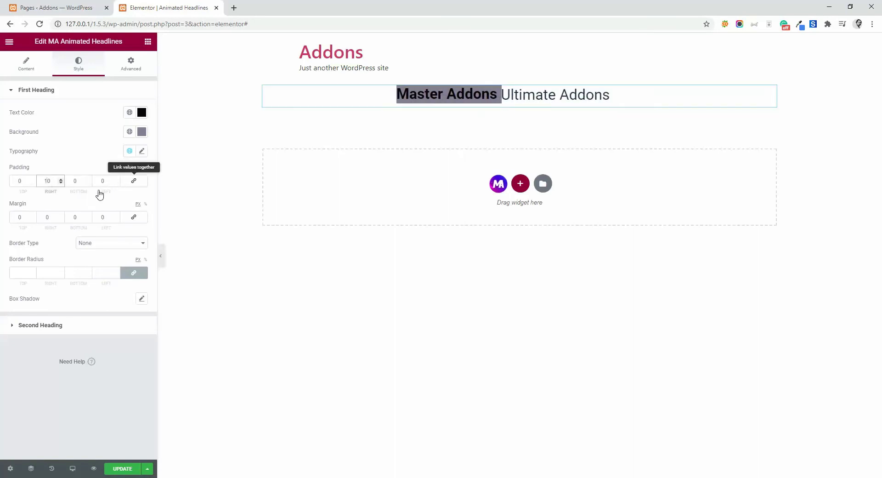
{"action": "left_click", "coordinate": [99, 184]}
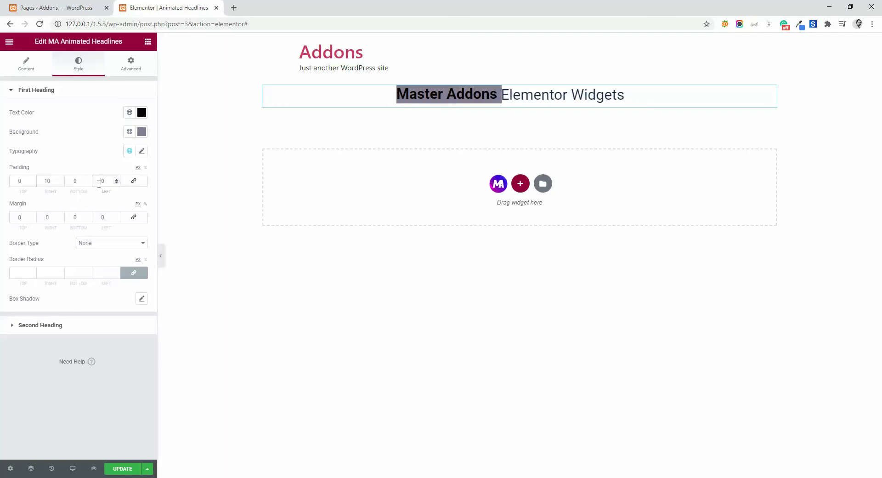
{"action": "type", "text": "1"}
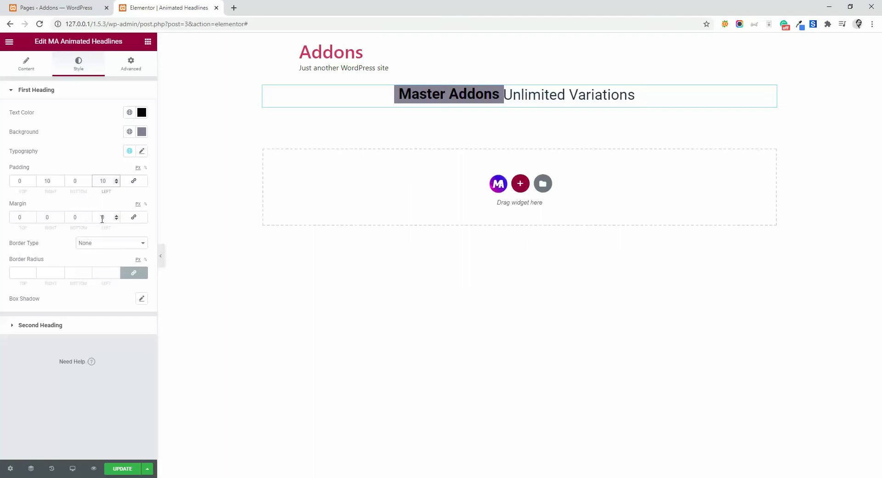
{"action": "left_click", "coordinate": [42, 217]}
{"action": "type", "text": "2"}
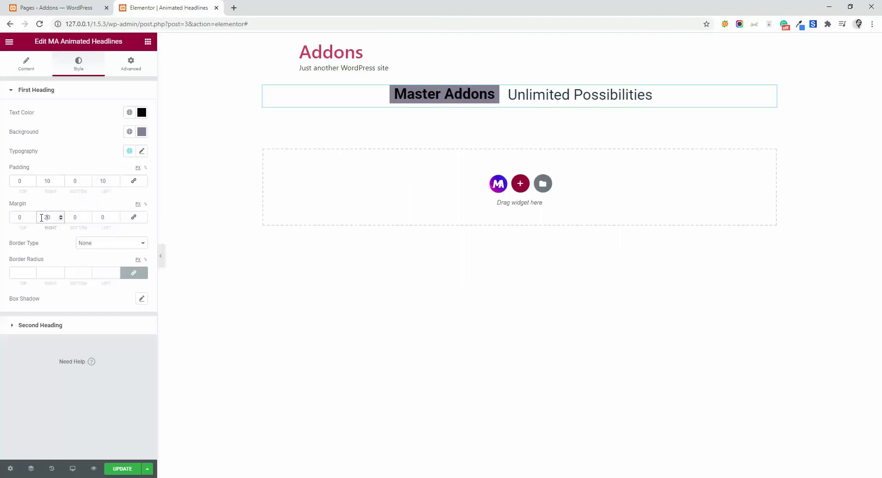
Try the Slide and Scale style presets on the animated headline, and settle on Push
{"action": "left_click", "coordinate": [101, 216]}
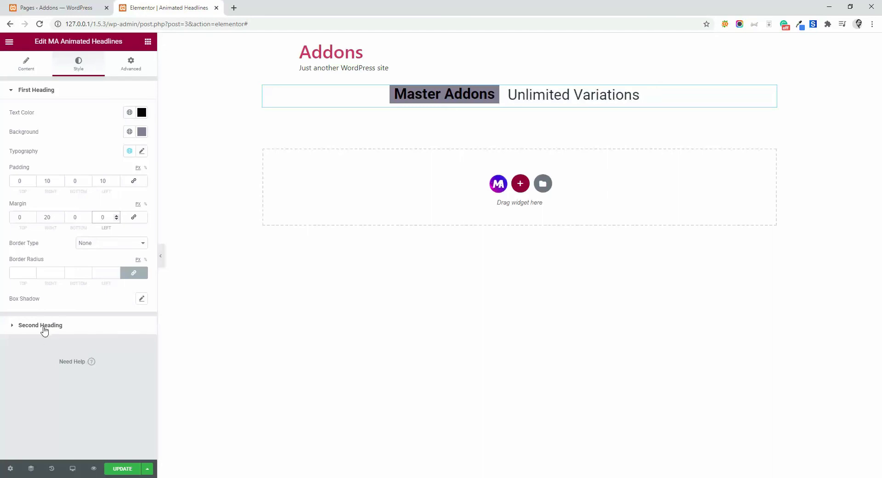
{"action": "left_click", "coordinate": [23, 67]}
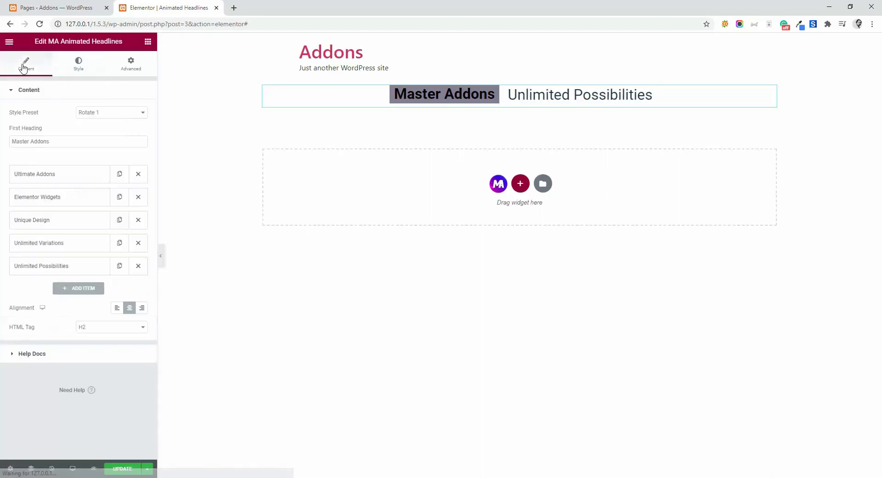
{"action": "left_click", "coordinate": [102, 115]}
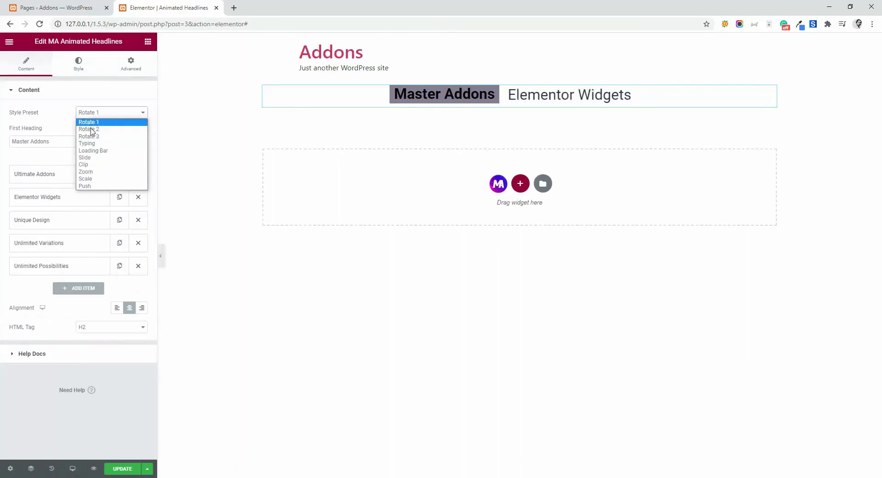
{"action": "left_click", "coordinate": [85, 157]}
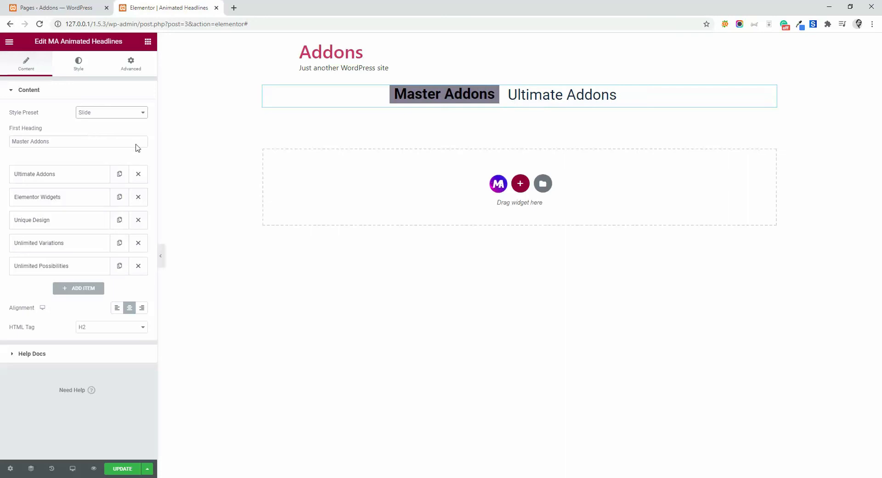
{"action": "left_click", "coordinate": [101, 115]}
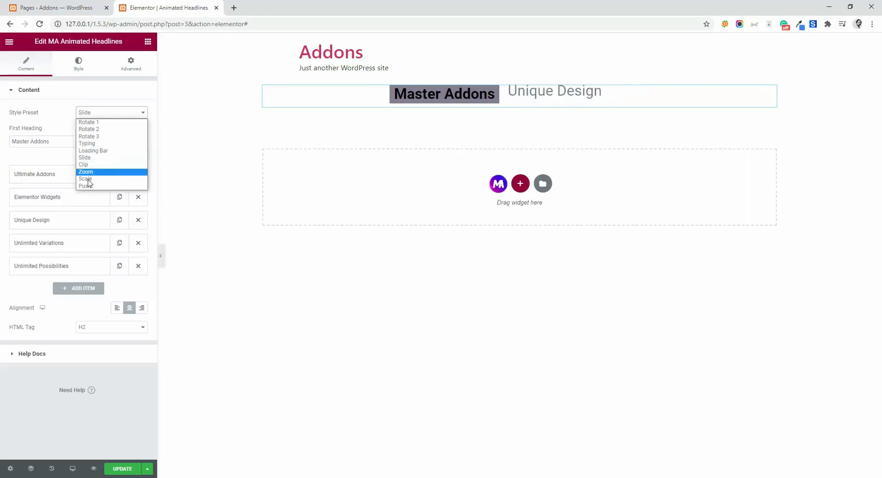
{"action": "left_click", "coordinate": [87, 178]}
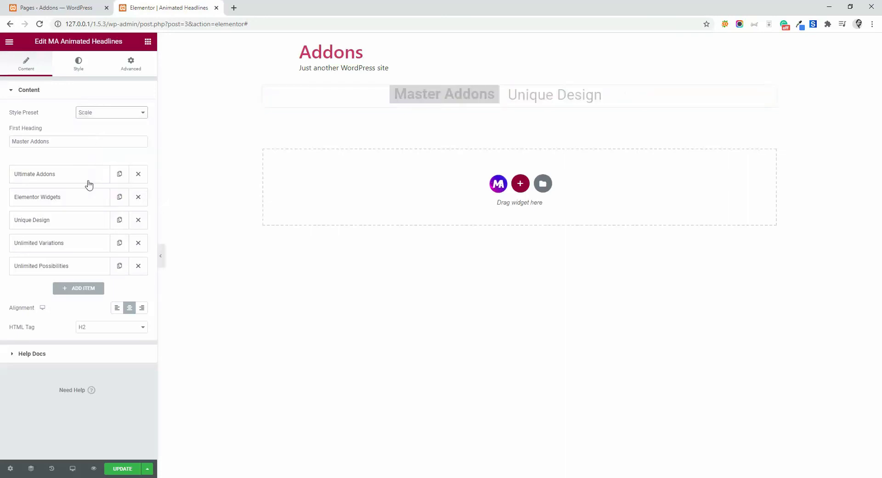
{"action": "left_click", "coordinate": [115, 115]}
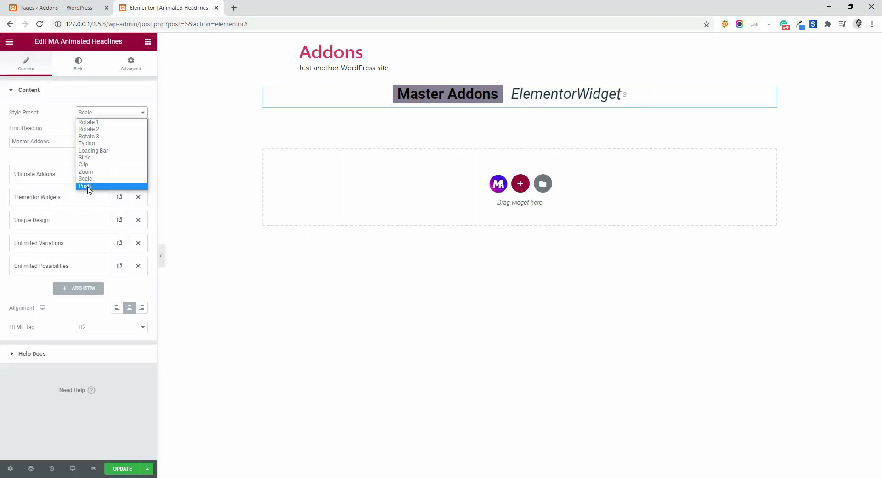
{"action": "left_click", "coordinate": [83, 186]}
{"action": "left_click", "coordinate": [83, 186]}
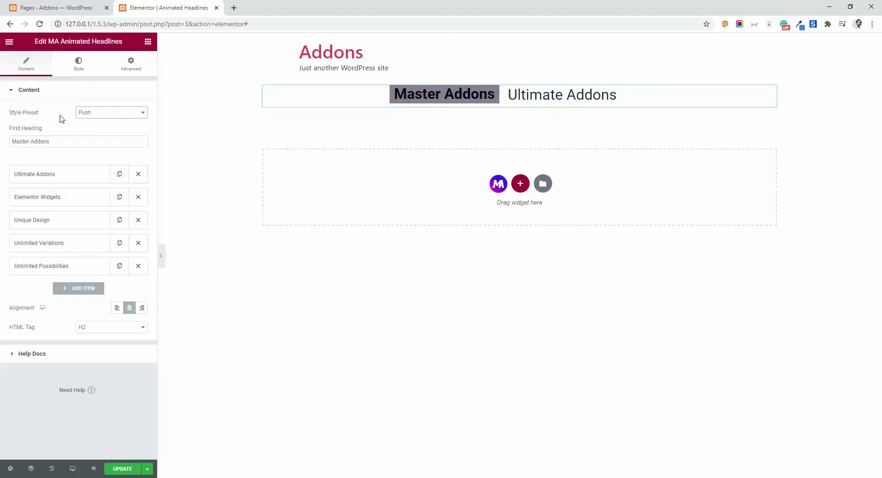
{"action": "left_click", "coordinate": [93, 114]}
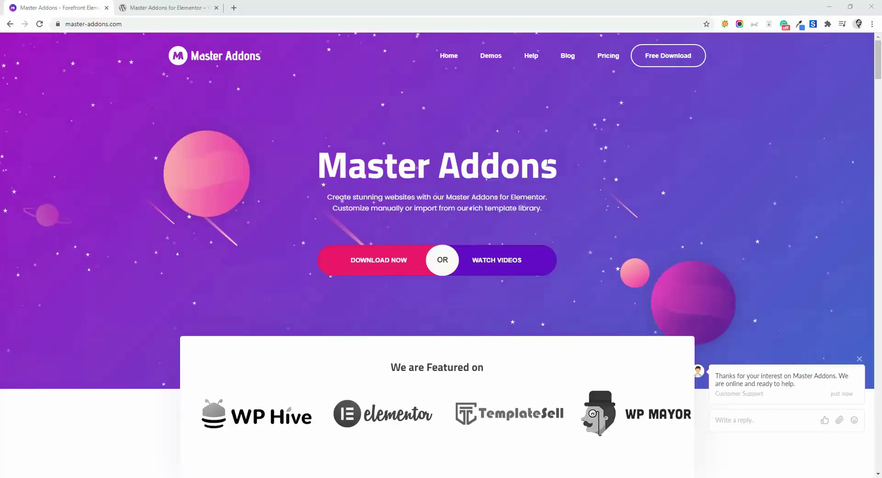
Look over the Master Addons home page and the description of its plugin page on WordPress.org
{"action": "scroll", "coordinate": [546, 165], "scroll_direction": "down", "scroll_amount": 6}
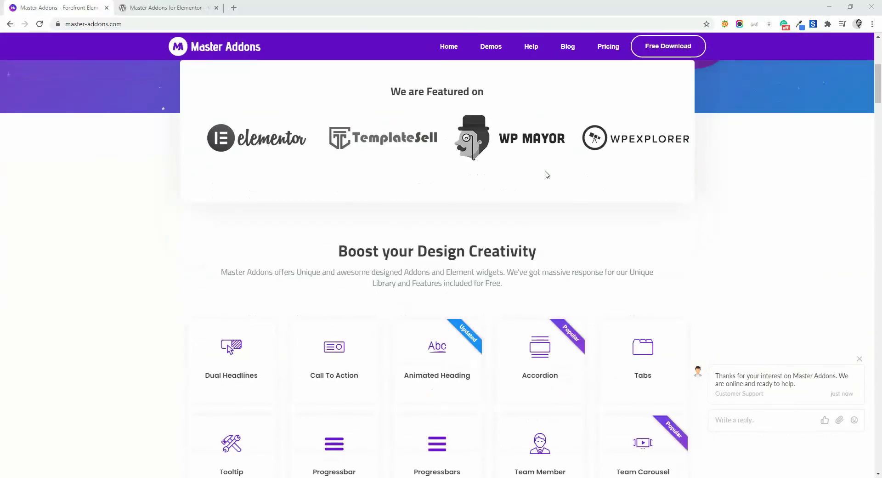
{"action": "scroll", "coordinate": [537, 189], "scroll_direction": "up", "scroll_amount": 5}
{"action": "scroll", "coordinate": [394, 209], "scroll_direction": "up", "scroll_amount": 1}
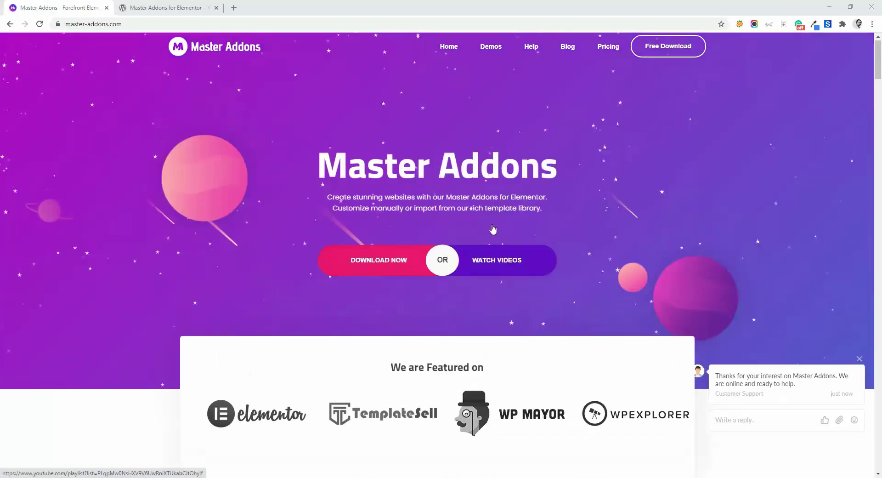
{"action": "left_click", "coordinate": [166, 7]}
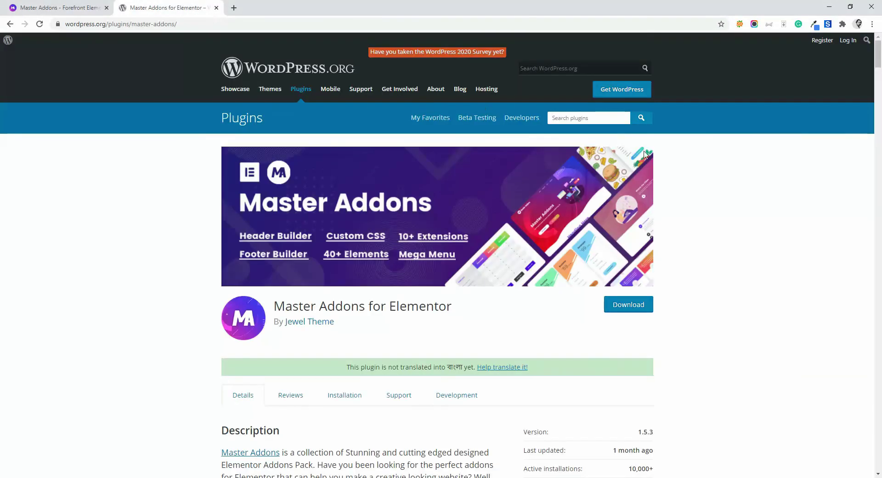
{"action": "scroll", "coordinate": [705, 171], "scroll_direction": "down", "scroll_amount": 12}
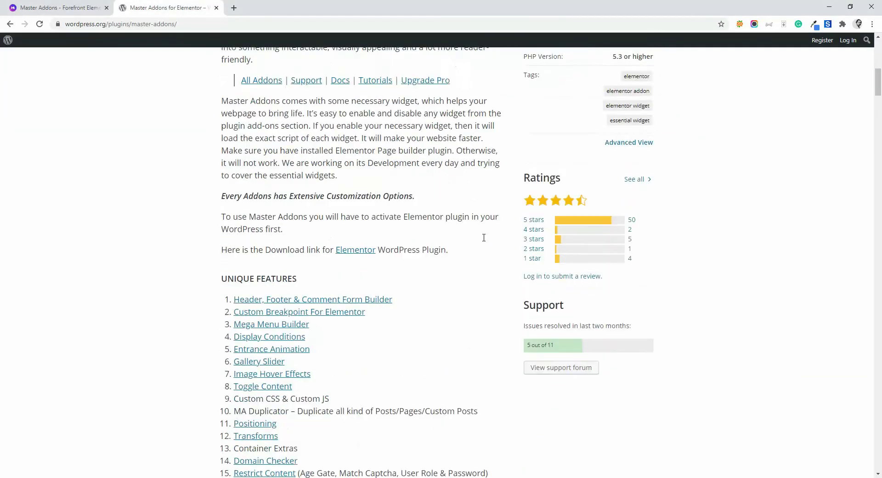
{"action": "scroll", "coordinate": [483, 237], "scroll_direction": "down", "scroll_amount": 12}
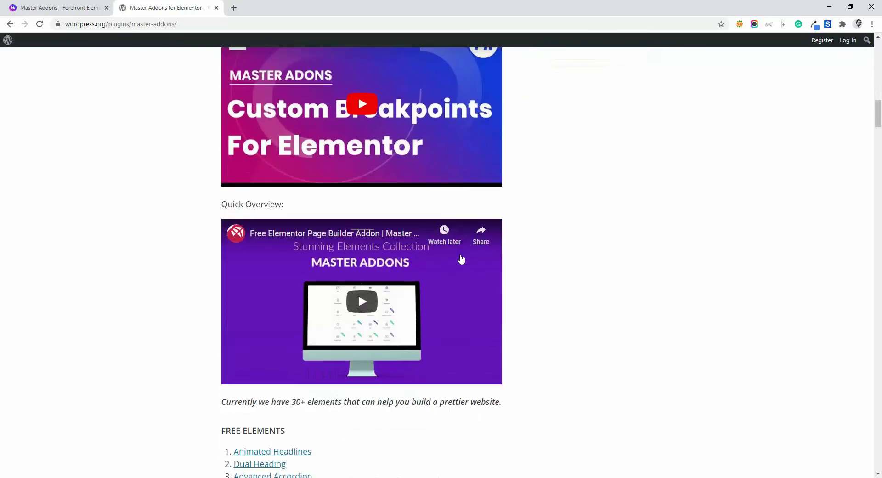
{"action": "scroll", "coordinate": [454, 257], "scroll_direction": "up", "scroll_amount": 19}
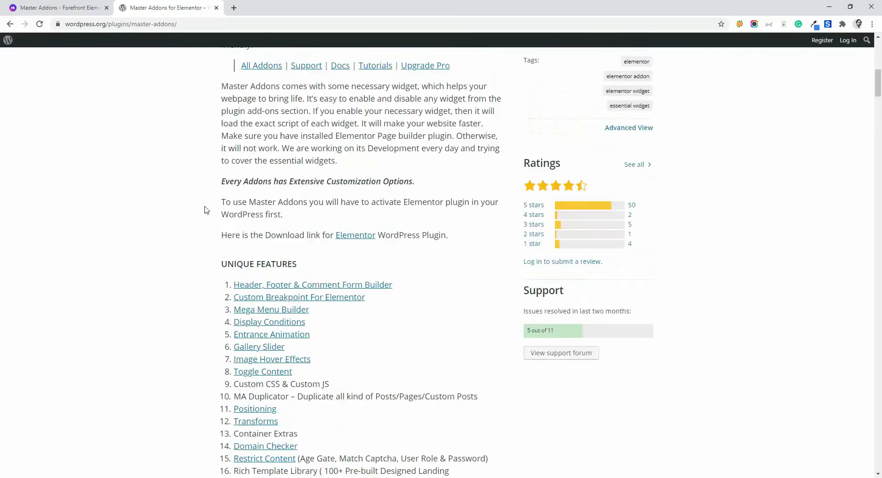